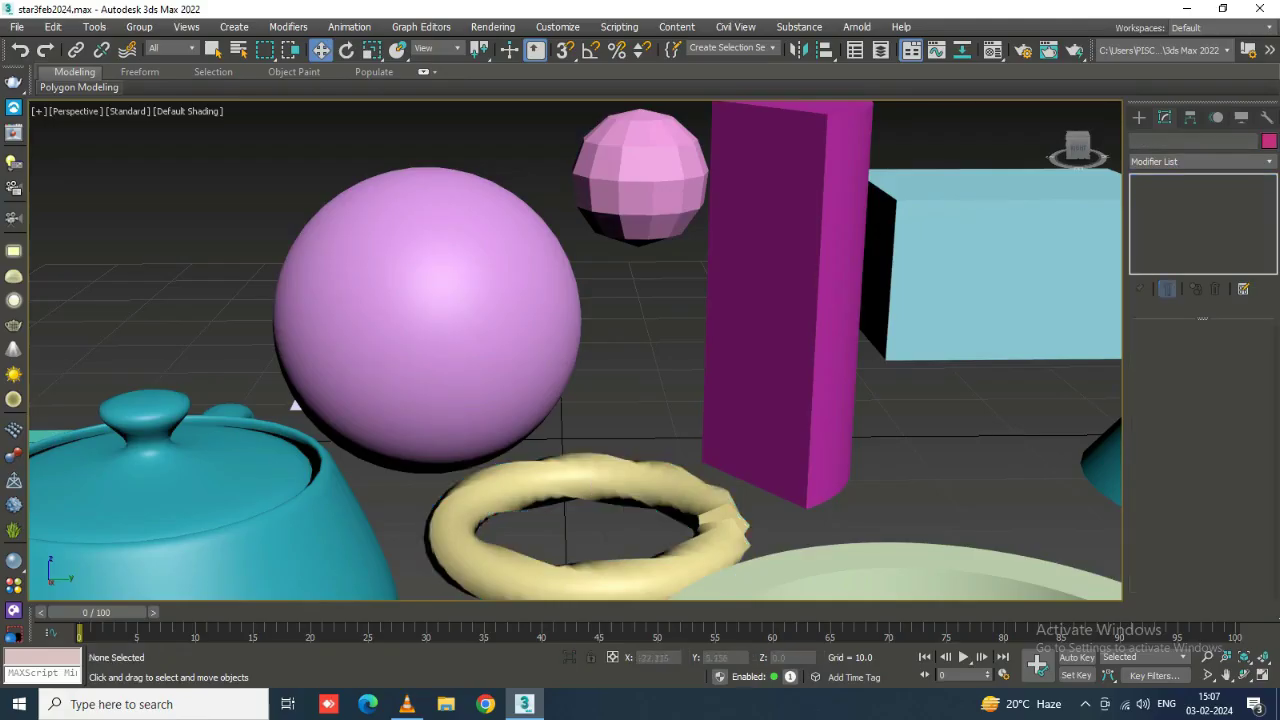
Bring up the 3ds Max primitives scene and select the pink geosphere in the Perspective viewport.
{"action": "left_click", "coordinate": [296, 404]}
{"action": "scroll", "coordinate": [296, 404], "scroll_direction": "down", "scroll_amount": 5}
Select Plane001 and set its Length to 12.13 and Width Segs to 1.
{"action": "left_click", "coordinate": [500, 423]}
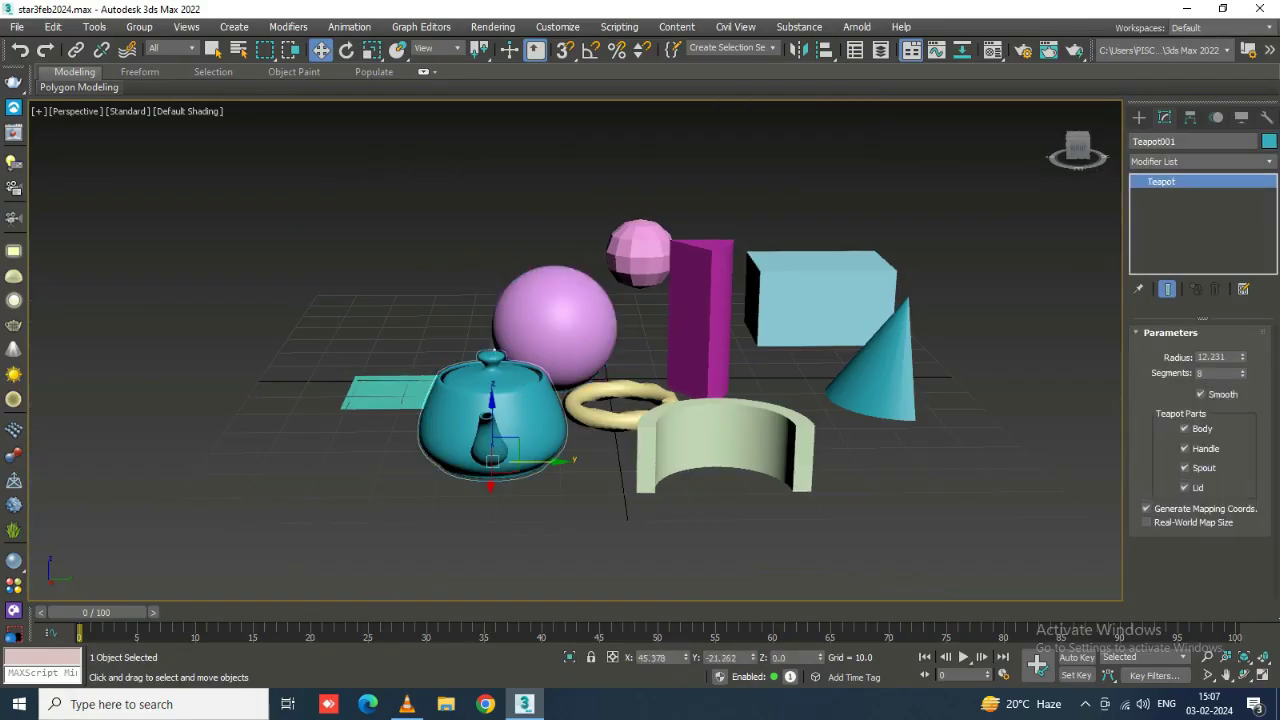
{"action": "scroll", "coordinate": [500, 423], "scroll_direction": "up", "scroll_amount": 3}
{"action": "scroll", "coordinate": [510, 420], "scroll_direction": "up", "scroll_amount": 2}
{"action": "left_click", "coordinate": [290, 345]}
{"action": "left_click_drag", "start_coordinate": [290, 345], "coordinate": [192, 340]}
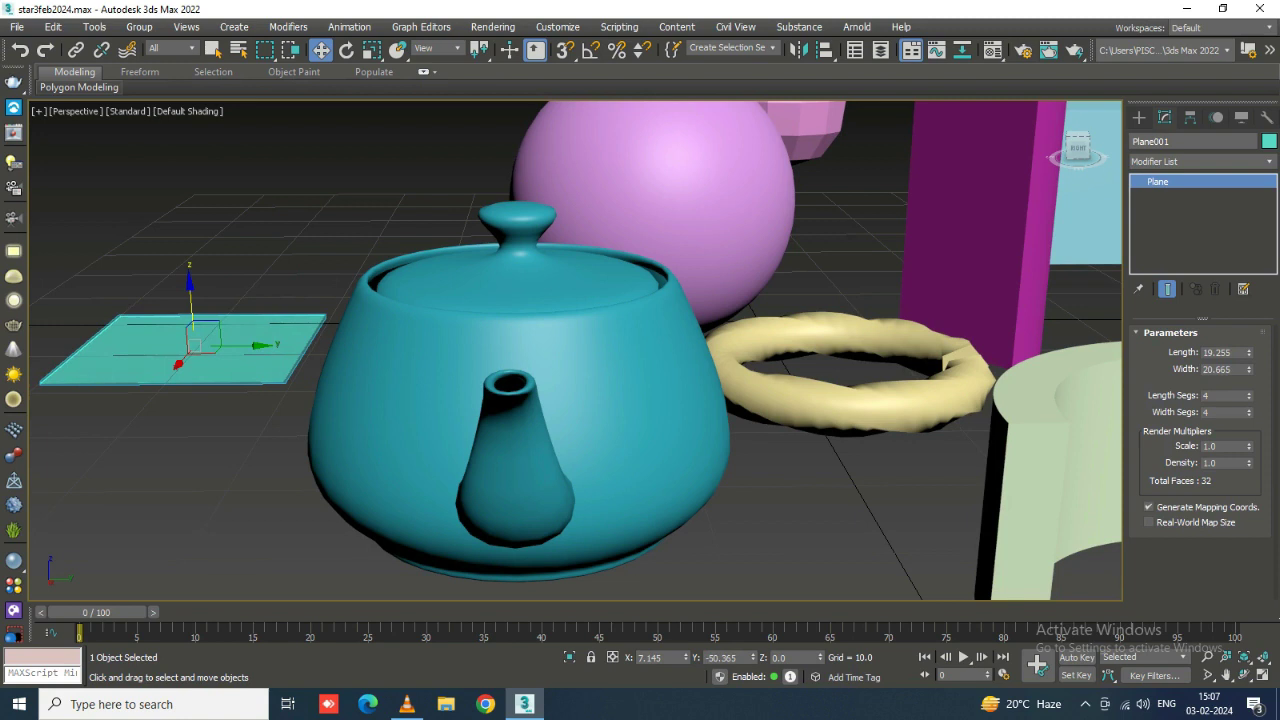
{"action": "mouse_move", "coordinate": [1248, 352]}
{"action": "left_mouse_down"}
{"action": "mouse_move", "coordinate": [1248, 380]}
{"action": "mouse_move", "coordinate": [1248, 340]}
{"action": "left_mouse_up"}
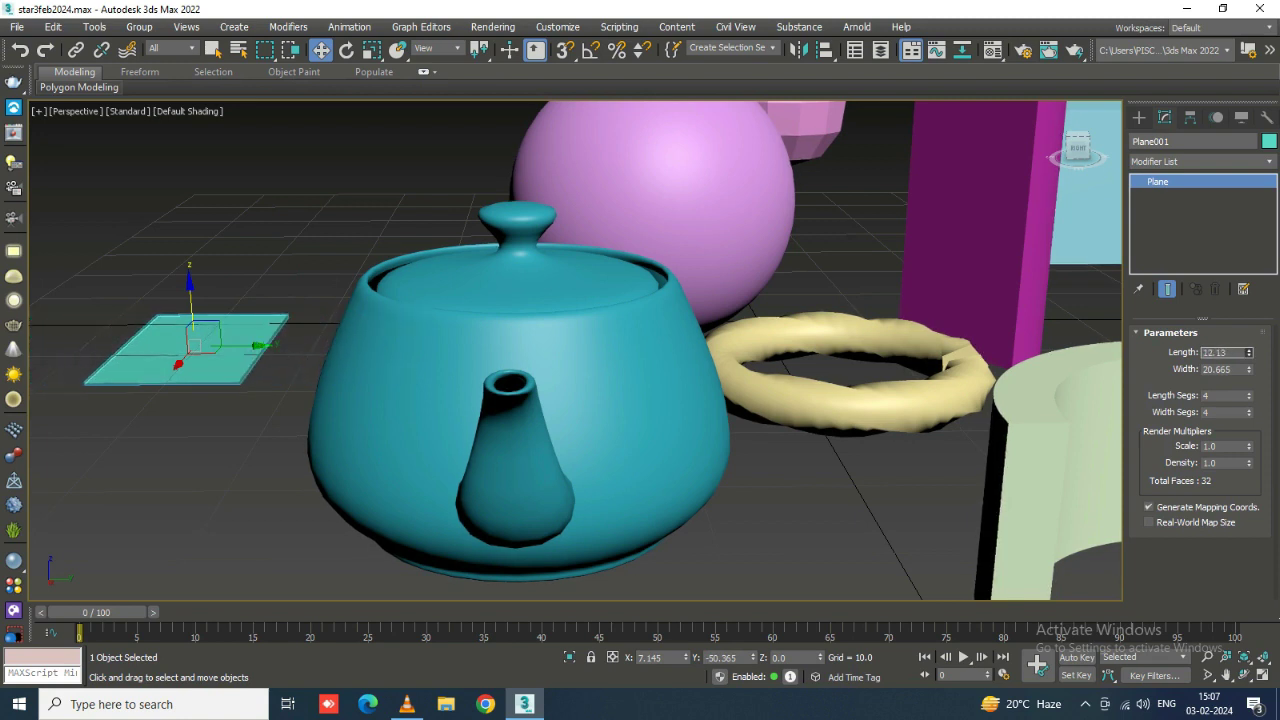
{"action": "mouse_move", "coordinate": [1248, 412]}
{"action": "left_mouse_down"}
{"action": "mouse_move", "coordinate": [1248, 380]}
{"action": "mouse_move", "coordinate": [1248, 450]}
{"action": "left_mouse_up"}
Toggle Wireframe and Edged Faces, ending with mesh edges shown over solid shading.
{"action": "key", "text": "F4"}
{"action": "key", "text": "F3"}
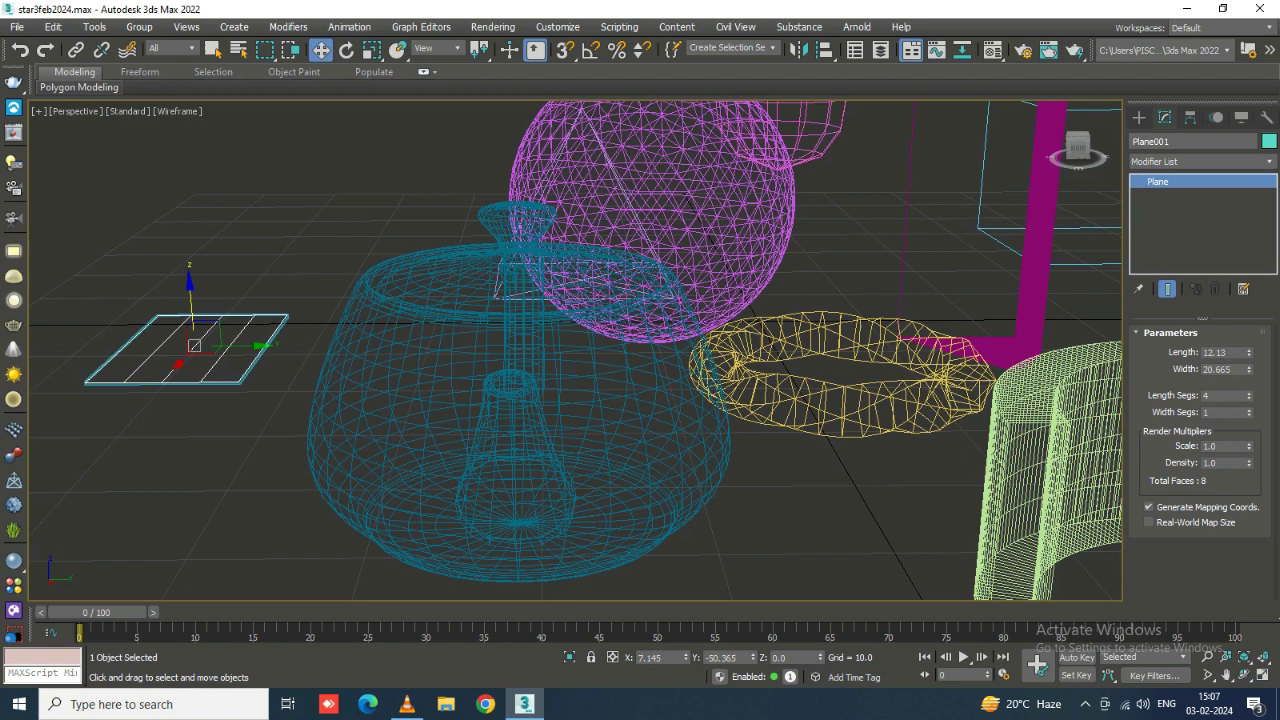
{"action": "key", "text": "F3"}
{"action": "key", "text": "F4"}
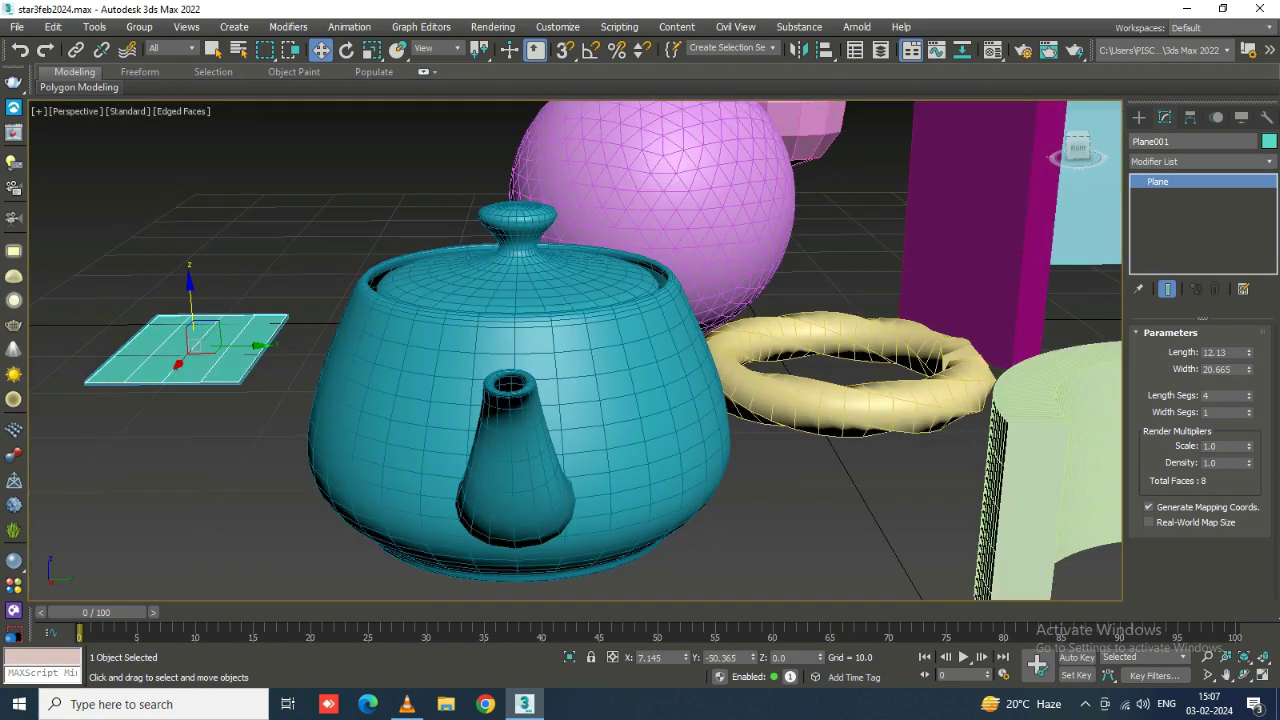
Resize Plane001 to Length 14.557 and Width 24.385.
{"action": "left_click_drag", "start_coordinate": [1248, 352], "coordinate": [1248, 340]}
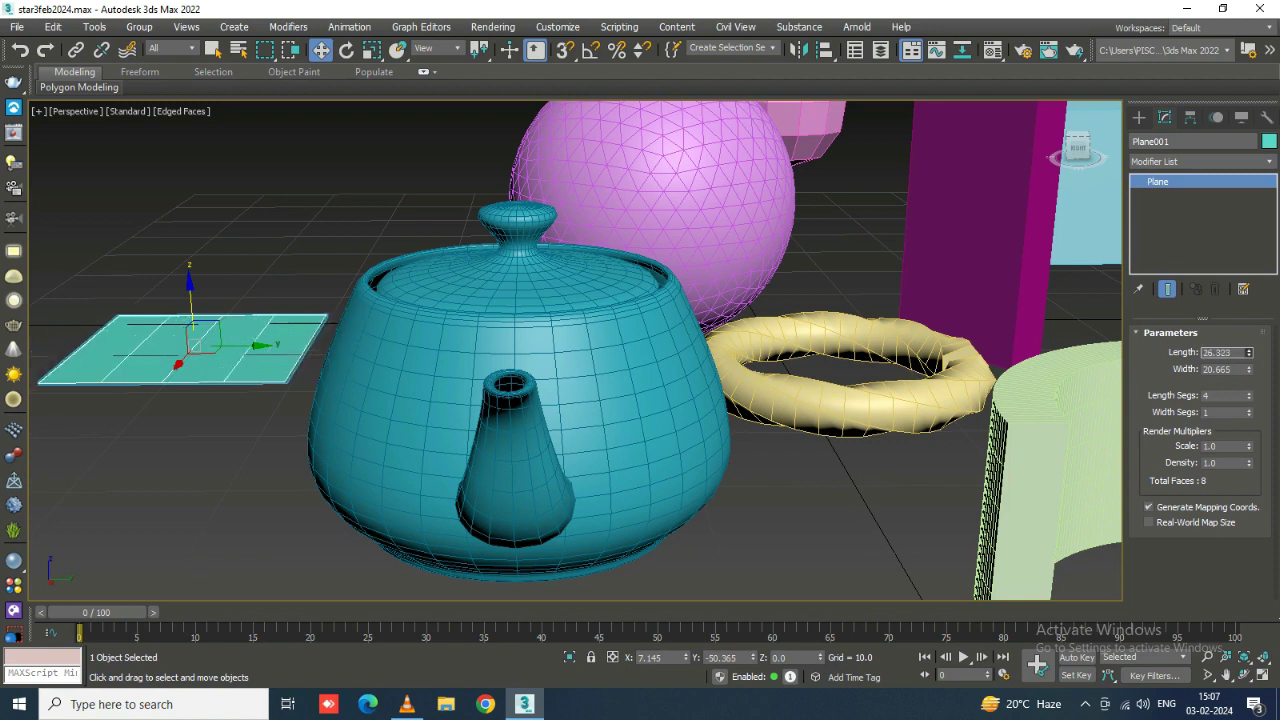
{"action": "left_click_drag", "start_coordinate": [1248, 369], "coordinate": [1248, 366]}
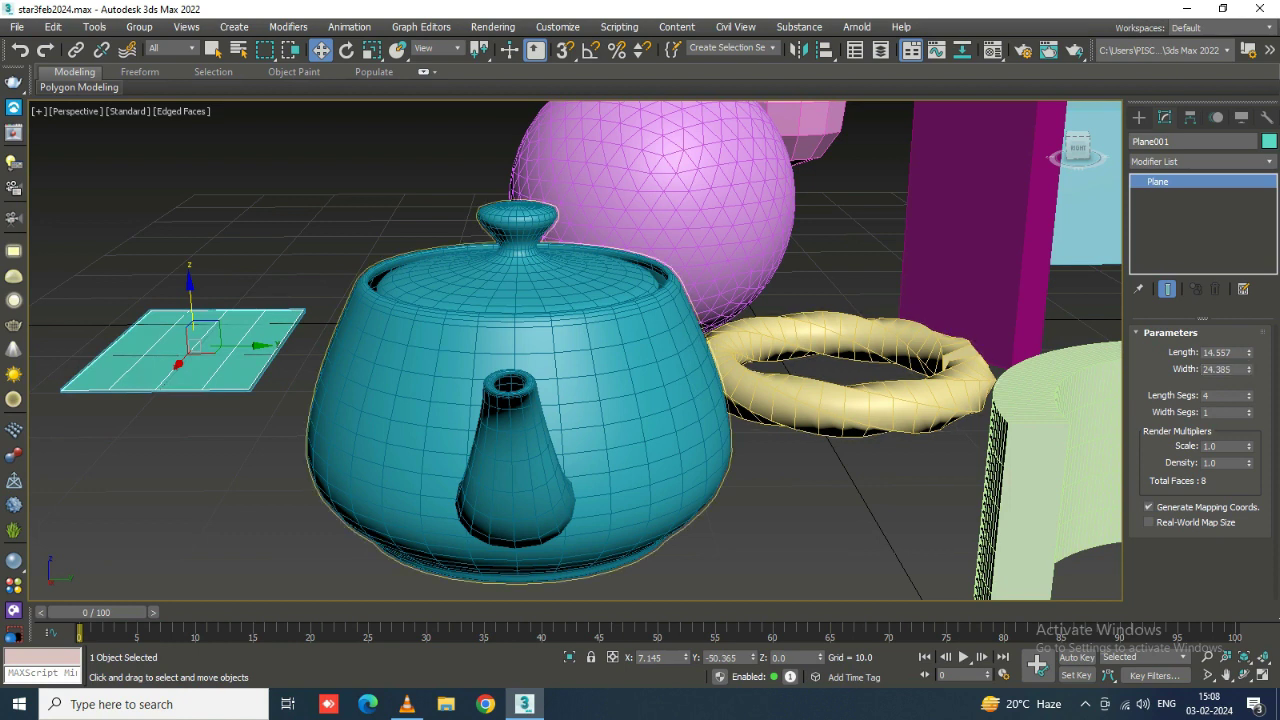
{"action": "scroll", "coordinate": [436, 447], "scroll_direction": "down", "scroll_amount": 3}
{"action": "scroll", "coordinate": [436, 447], "scroll_direction": "down", "scroll_amount": 3}
{"action": "scroll", "coordinate": [436, 447], "scroll_direction": "up", "scroll_amount": 2}
{"action": "scroll", "coordinate": [436, 450], "scroll_direction": "down", "scroll_amount": 2}
{"action": "scroll", "coordinate": [644, 329], "scroll_direction": "up", "scroll_amount": 3}
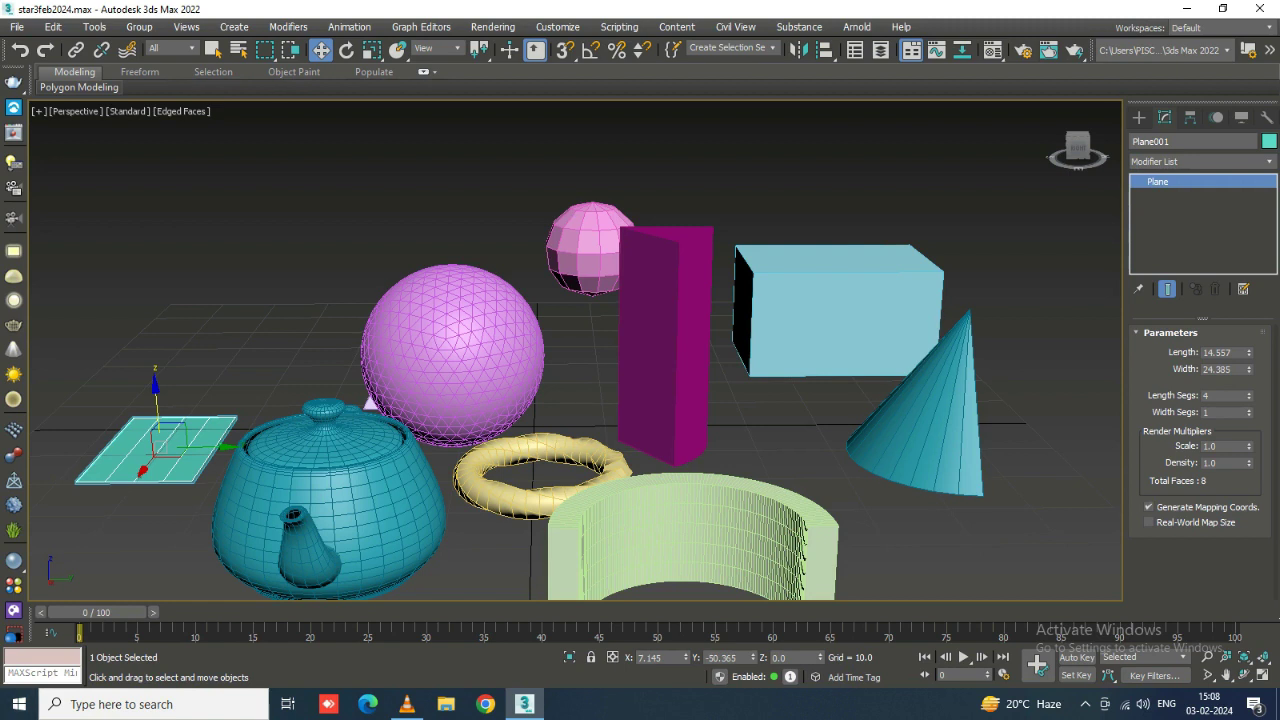
Select Tube001, set its Cap Segments to 15, and frame the tube with Z.
{"action": "left_click", "coordinate": [690, 530]}
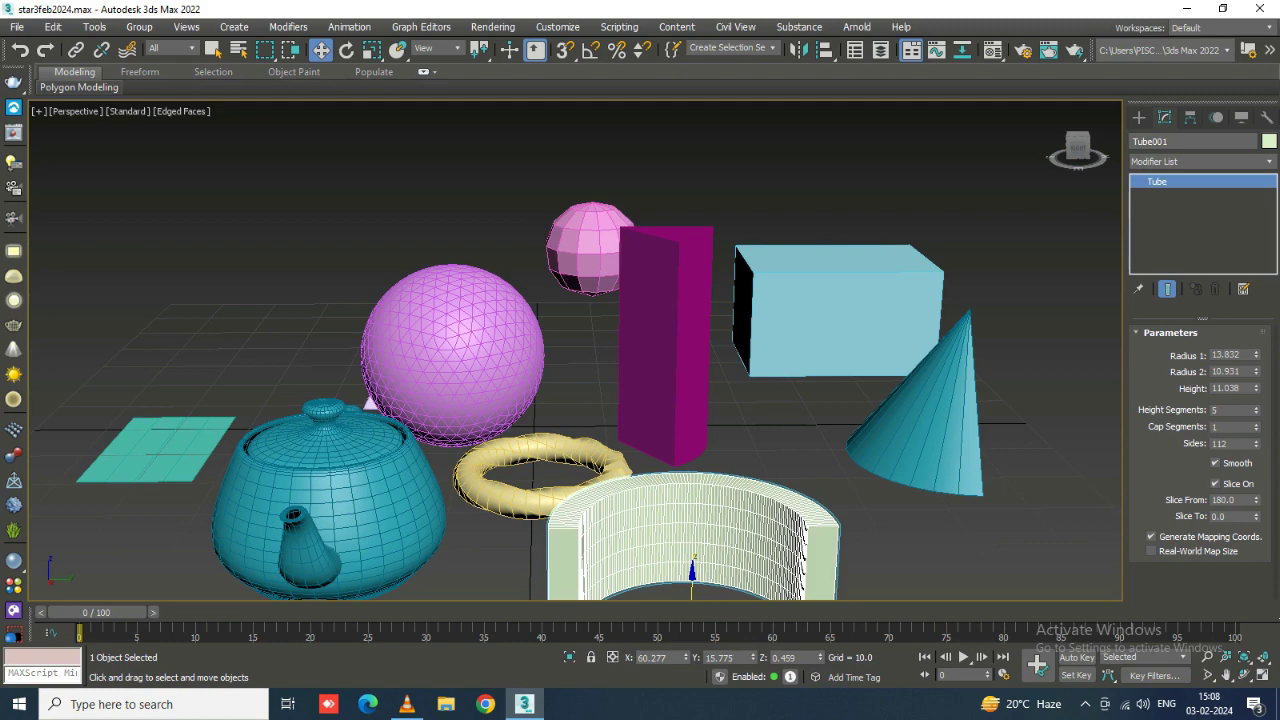
{"action": "scroll", "coordinate": [740, 570], "scroll_direction": "up", "scroll_amount": 3}
{"action": "scroll", "coordinate": [740, 570], "scroll_direction": "up", "scroll_amount": 3}
{"action": "scroll", "coordinate": [740, 570], "scroll_direction": "up", "scroll_amount": 2}
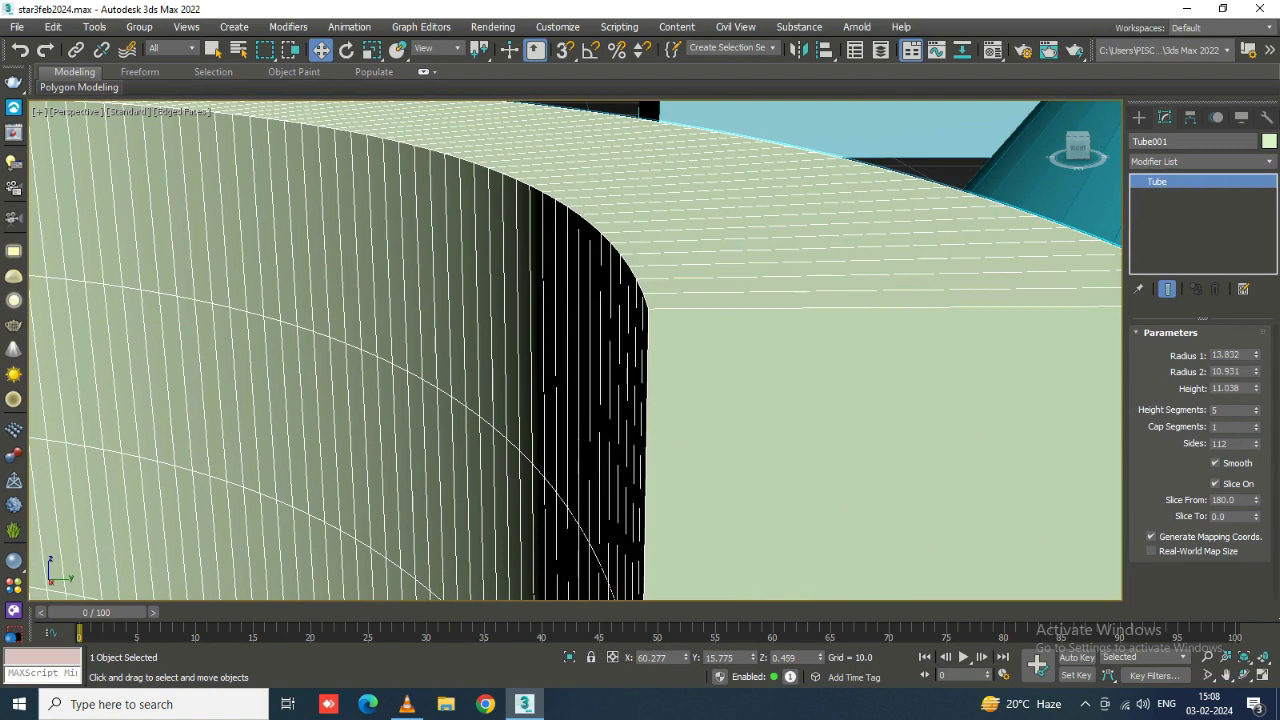
{"action": "mouse_move", "coordinate": [1256, 424]}
{"action": "left_mouse_down"}
{"action": "mouse_move", "coordinate": [1256, 380]}
{"action": "mouse_move", "coordinate": [1256, 440]}
{"action": "mouse_move", "coordinate": [1256, 426]}
{"action": "left_mouse_up"}
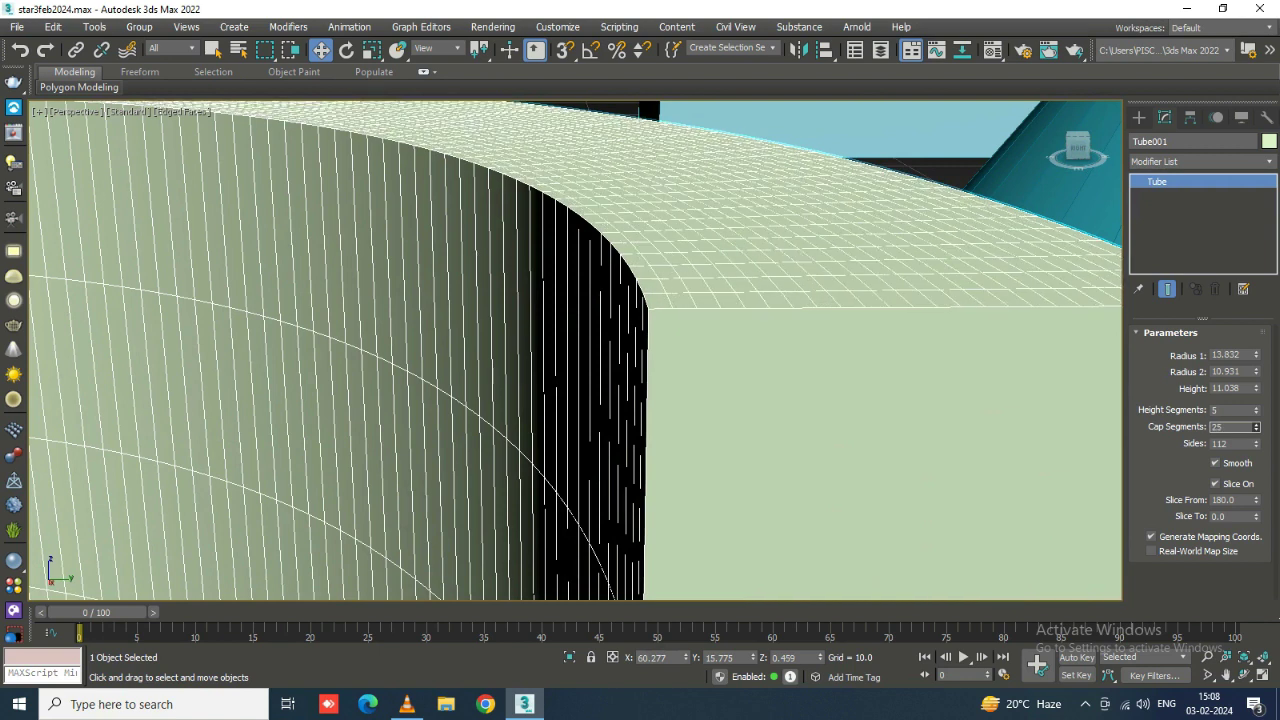
{"action": "scroll", "coordinate": [575, 350], "scroll_direction": "up", "scroll_amount": 3}
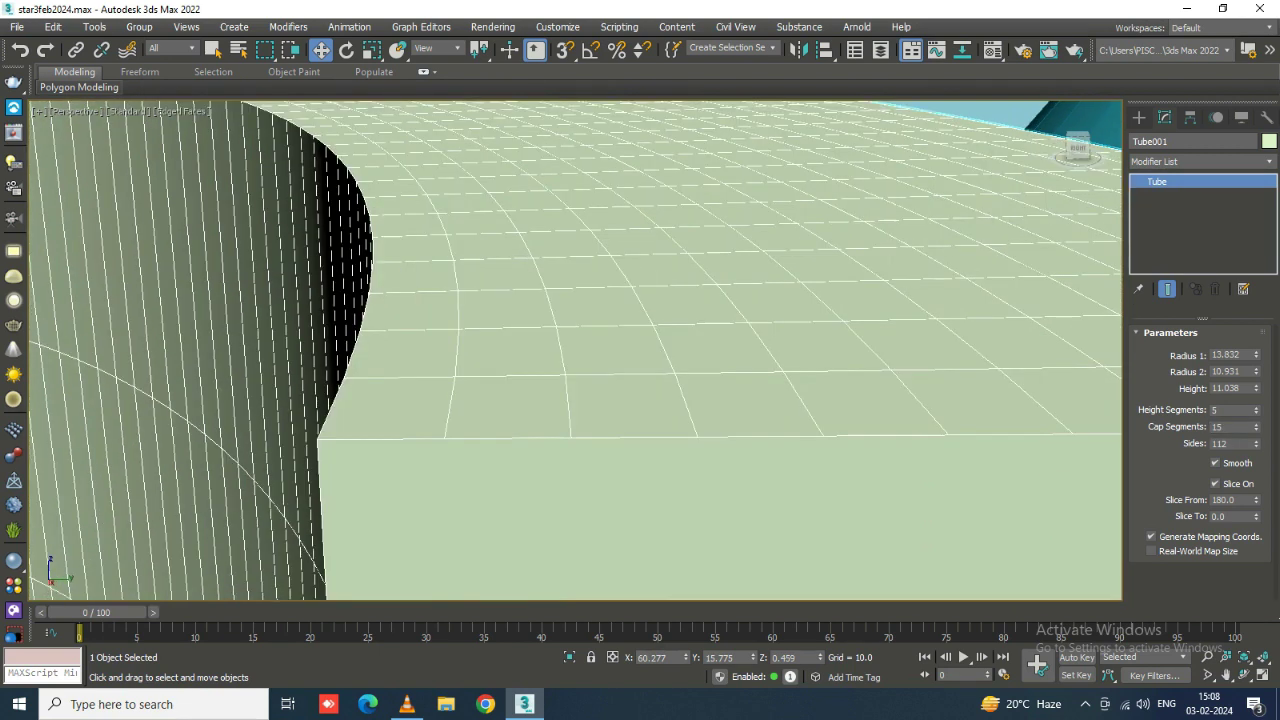
{"action": "middle_click_drag", "start_coordinate": [575, 350], "coordinate": [620, 330], "text": "alt"}
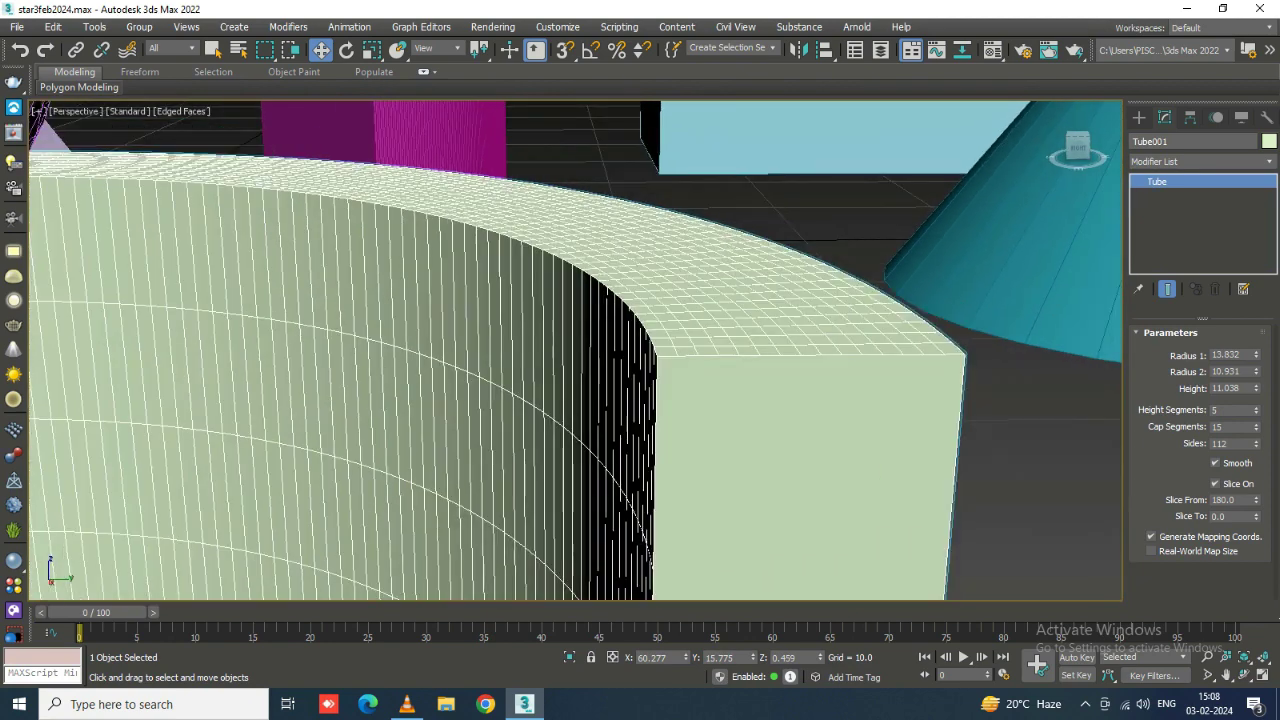
{"action": "key", "text": "z"}
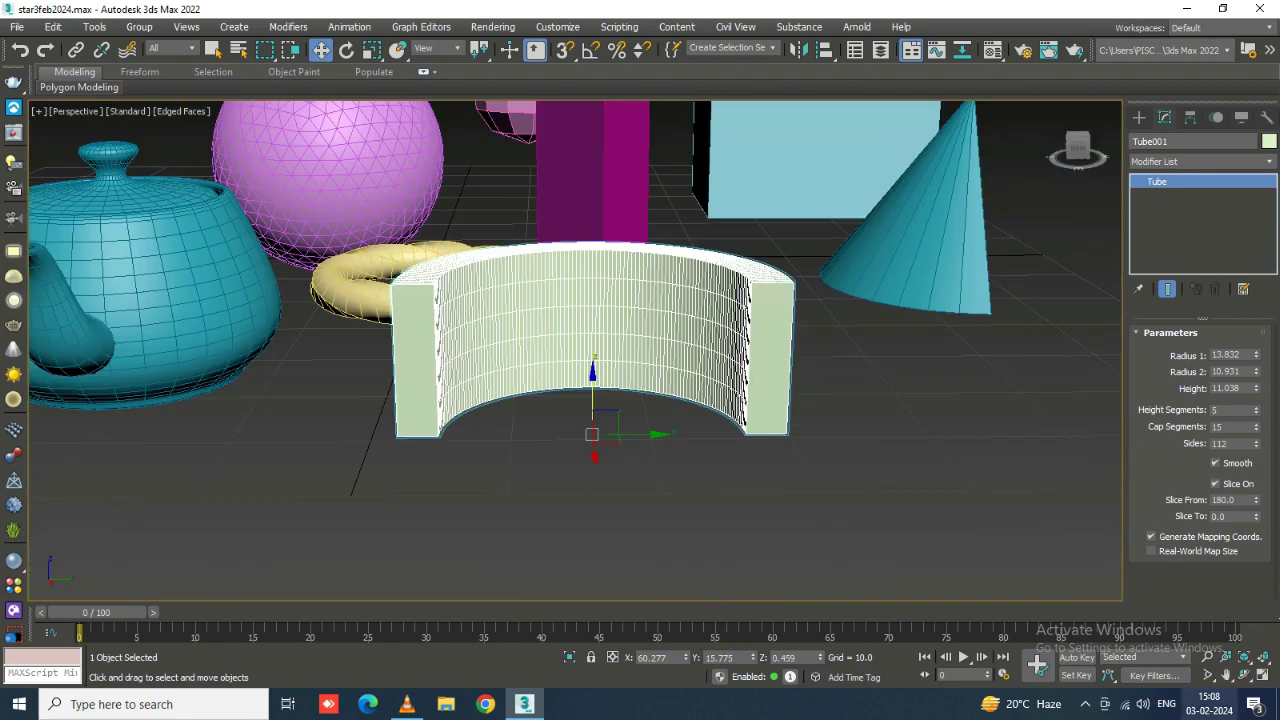
Orbit and zoom the Perspective view to look down on the tube's top cap.
{"action": "left_click", "coordinate": [1244, 675]}
{"action": "mouse_move", "coordinate": [595, 390]}
{"action": "left_mouse_down"}
{"action": "mouse_move", "coordinate": [600, 440]}
{"action": "mouse_move", "coordinate": [570, 440]}
{"action": "left_mouse_up"}
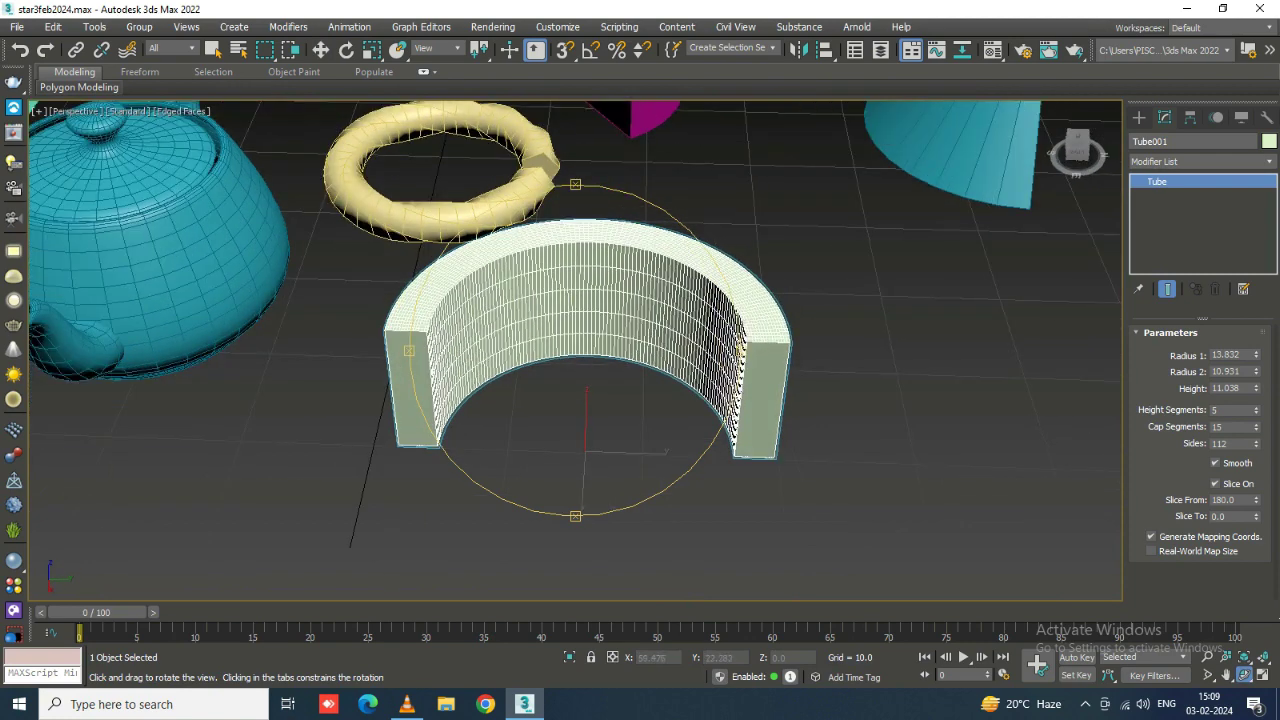
{"action": "scroll", "coordinate": [600, 400], "scroll_direction": "down", "scroll_amount": 3}
{"action": "scroll", "coordinate": [600, 400], "scroll_direction": "up", "scroll_amount": 3}
{"action": "scroll", "coordinate": [600, 400], "scroll_direction": "up", "scroll_amount": 3}
{"action": "scroll", "coordinate": [600, 400], "scroll_direction": "down", "scroll_amount": 1}
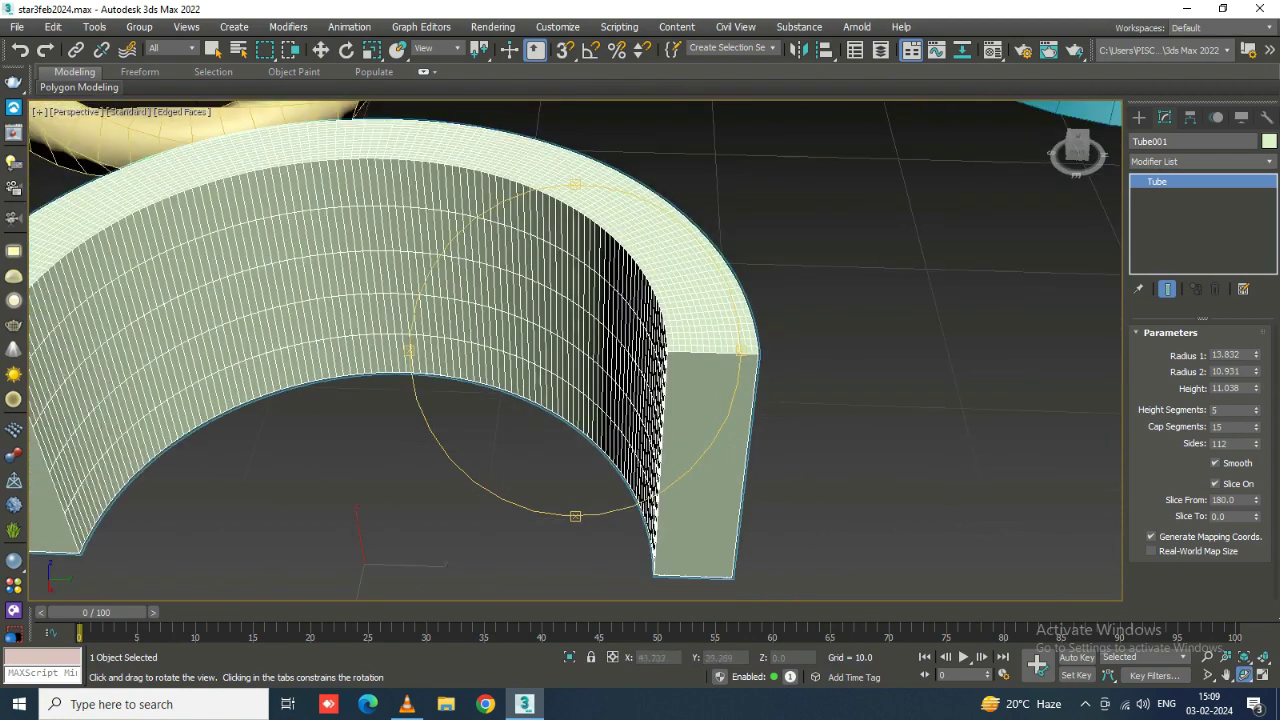
{"action": "scroll", "coordinate": [575, 350], "scroll_direction": "up", "scroll_amount": 2}
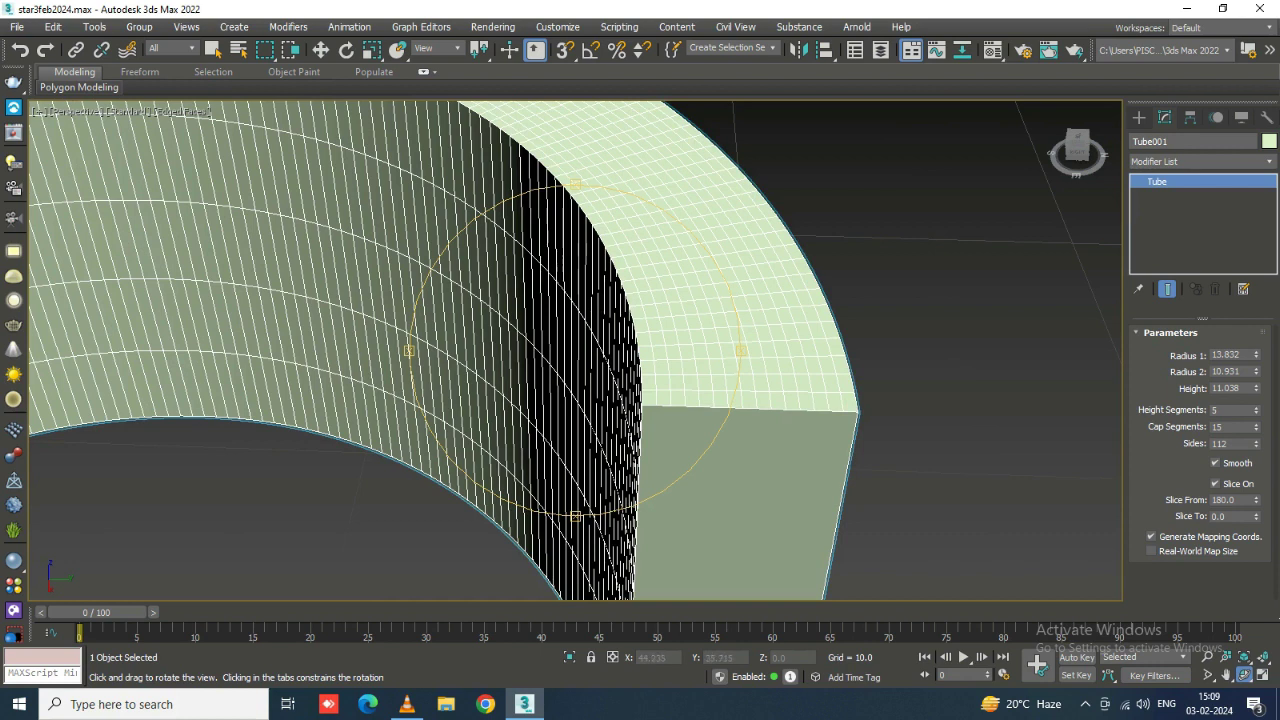
Enter 1 for Tube001's Cap Segments, then return to Select and Move.
{"action": "type", "text": "1"}
{"action": "key", "text": "Return"}
{"action": "scroll", "coordinate": [855, 400], "scroll_direction": "down", "scroll_amount": 3}
{"action": "scroll", "coordinate": [855, 400], "scroll_direction": "down", "scroll_amount": 3}
{"action": "scroll", "coordinate": [680, 240], "scroll_direction": "up", "scroll_amount": 4}
{"action": "scroll", "coordinate": [650, 200], "scroll_direction": "up", "scroll_amount": 5}
{"action": "scroll", "coordinate": [650, 200], "scroll_direction": "down", "scroll_amount": 2}
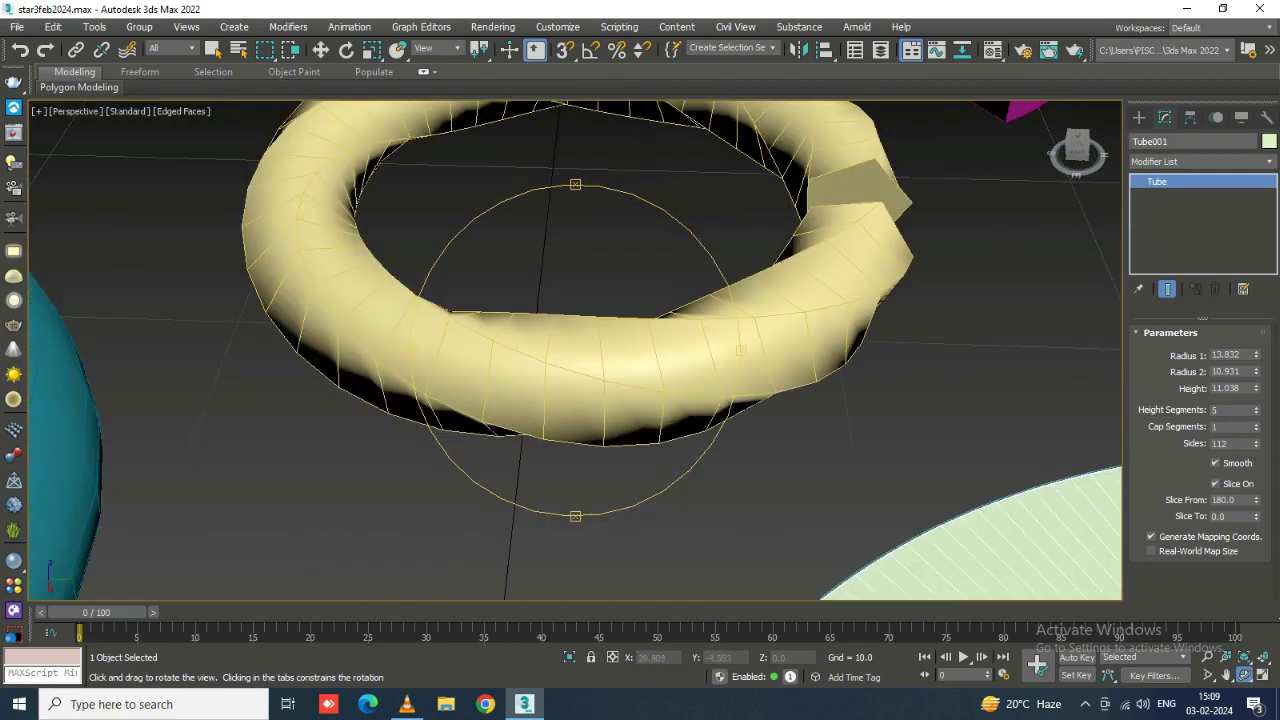
{"action": "scroll", "coordinate": [650, 200], "scroll_direction": "down", "scroll_amount": 2}
{"action": "left_click", "coordinate": [320, 49]}
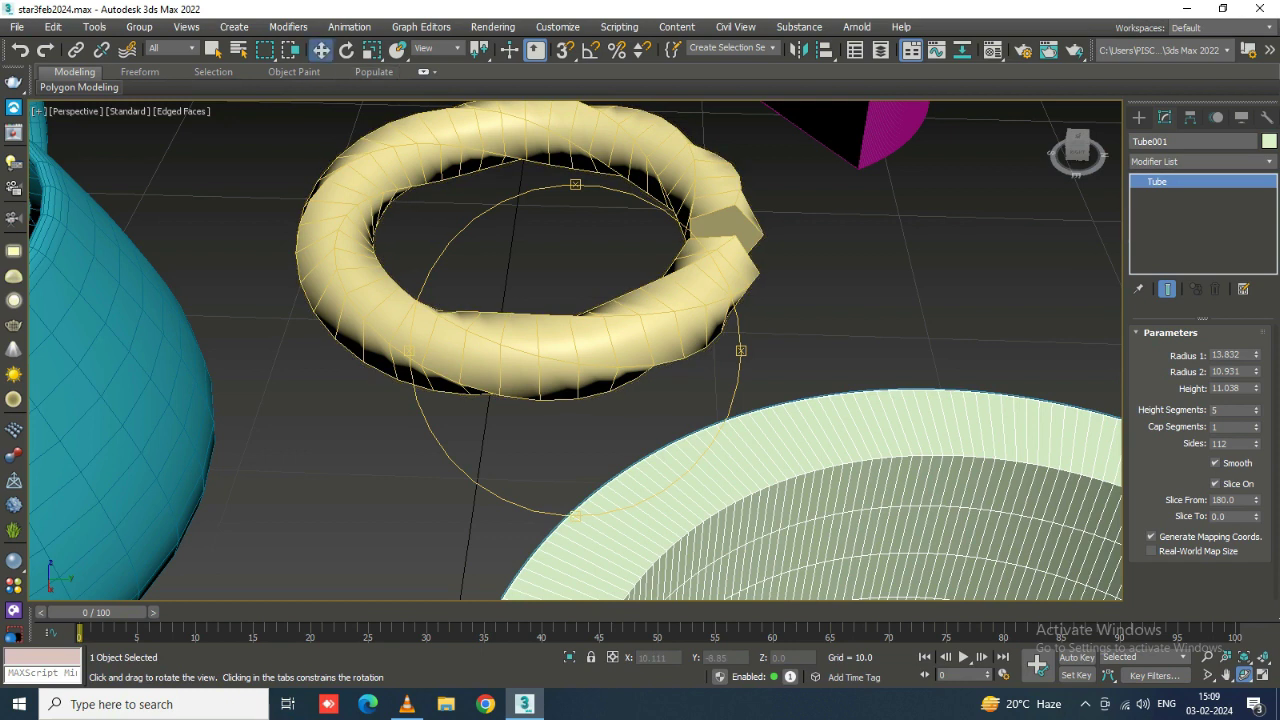
Select Torus001 and set its Sides to 21 and Segments to 11.
{"action": "left_click", "coordinate": [430, 335]}
{"action": "scroll", "coordinate": [500, 330], "scroll_direction": "up", "scroll_amount": 4}
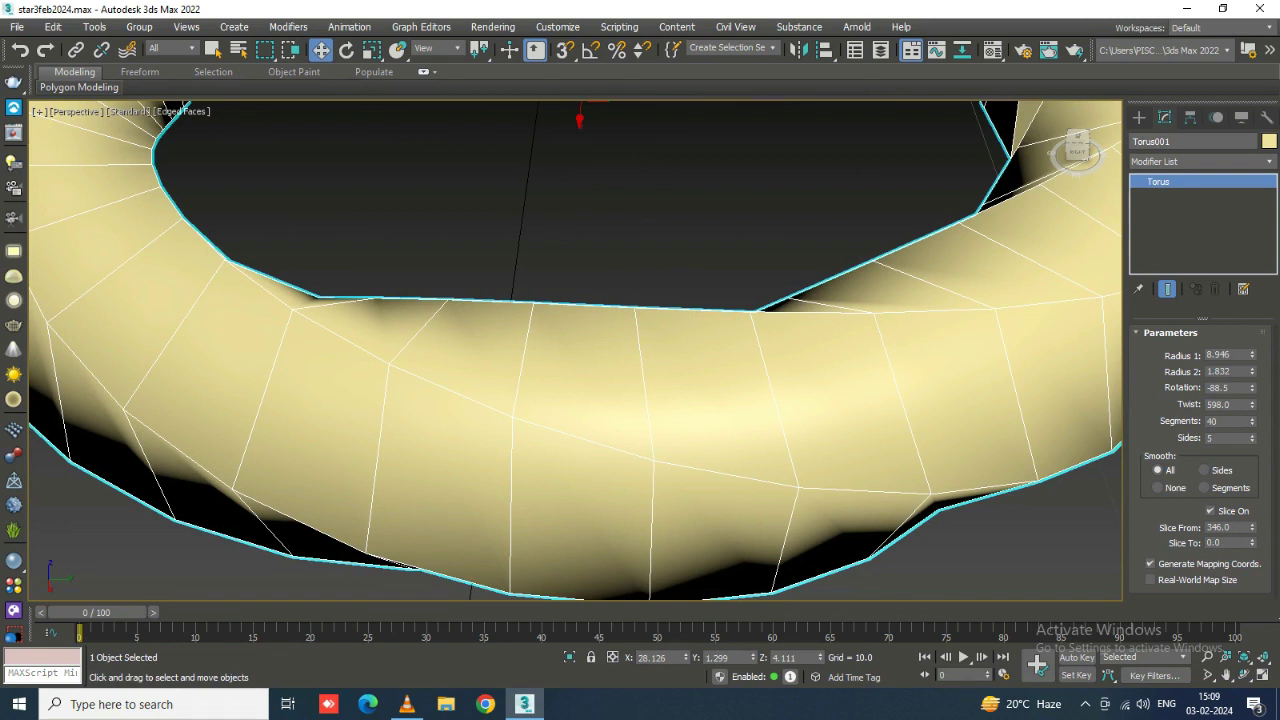
{"action": "left_click_drag", "start_coordinate": [1251, 437], "coordinate": [1251, 420]}
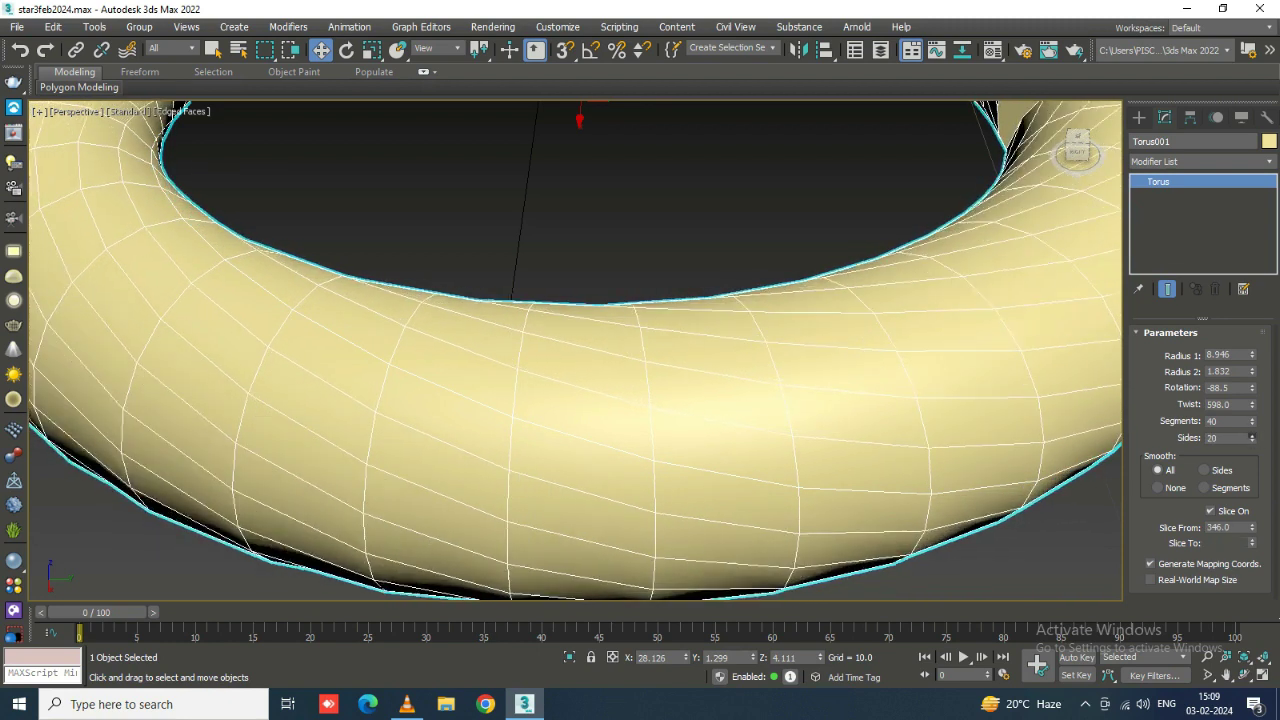
{"action": "scroll", "coordinate": [575, 350], "scroll_direction": "down", "scroll_amount": 5}
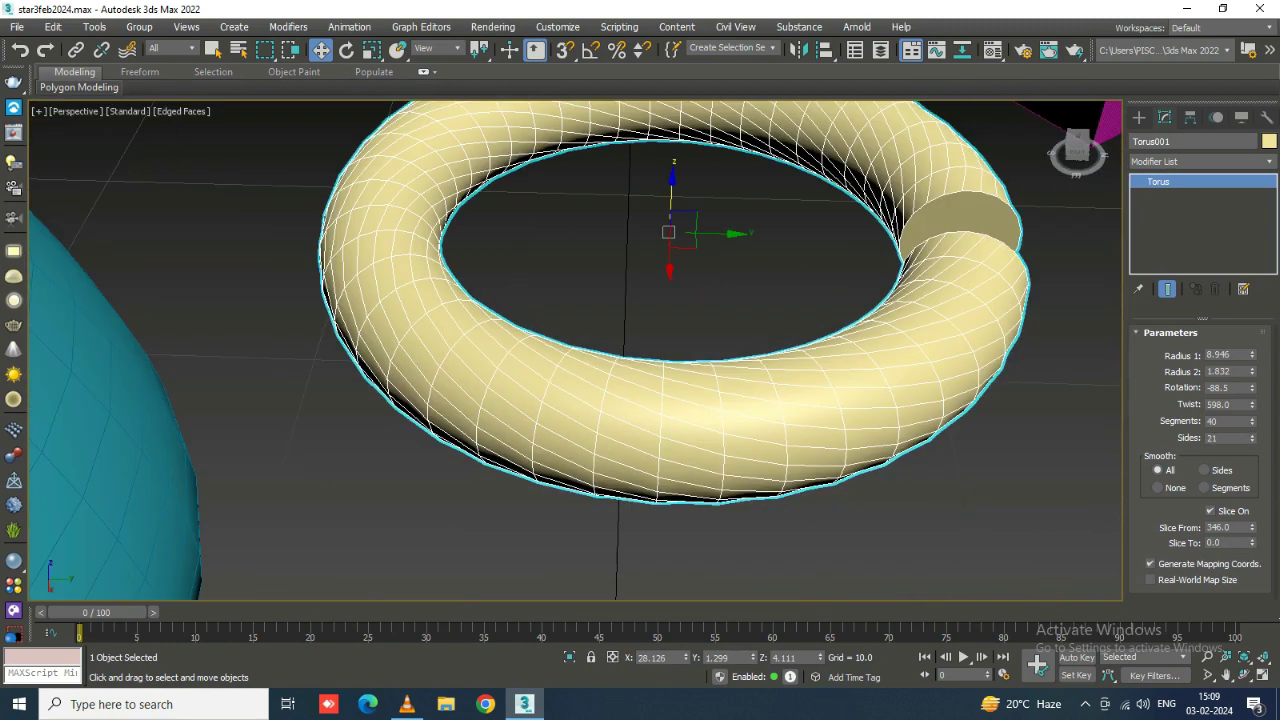
{"action": "scroll", "coordinate": [750, 200], "scroll_direction": "up", "scroll_amount": 2}
{"action": "scroll", "coordinate": [750, 200], "scroll_direction": "up", "scroll_amount": 2}
{"action": "scroll", "coordinate": [750, 200], "scroll_direction": "down", "scroll_amount": 2}
{"action": "scroll", "coordinate": [750, 200], "scroll_direction": "down", "scroll_amount": 1}
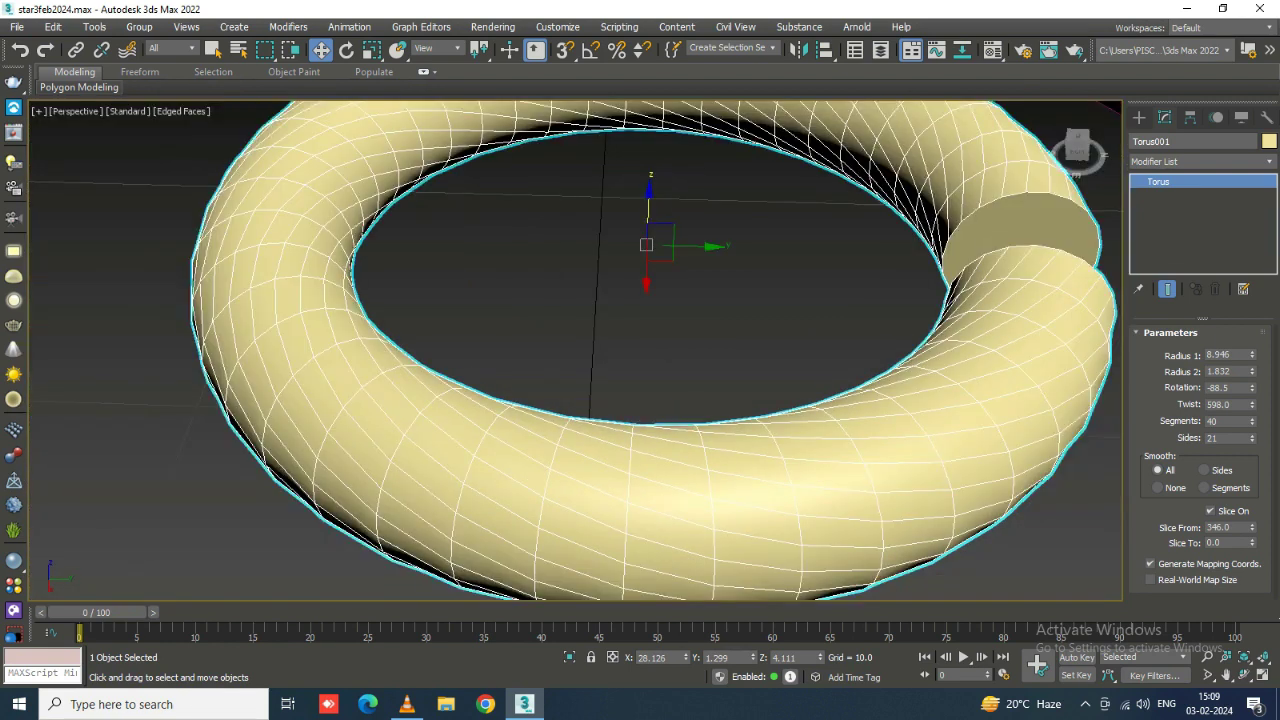
{"action": "left_click_drag", "start_coordinate": [1251, 421], "coordinate": [1251, 450]}
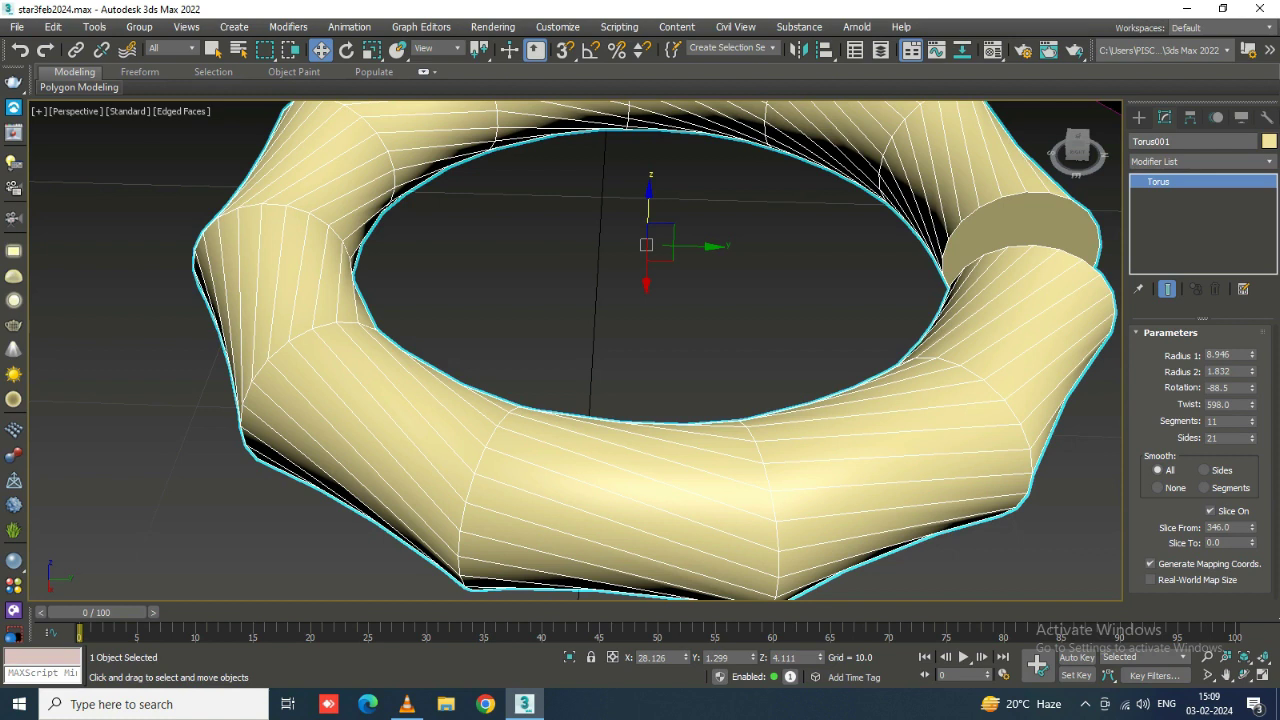
Orbit around the torus, then set Radius 1 to 7.783, Segments to 33 and Sides to 19.
{"action": "scroll", "coordinate": [659, 381], "scroll_direction": "down", "scroll_amount": 5}
{"action": "scroll", "coordinate": [659, 381], "scroll_direction": "down", "scroll_amount": 5}
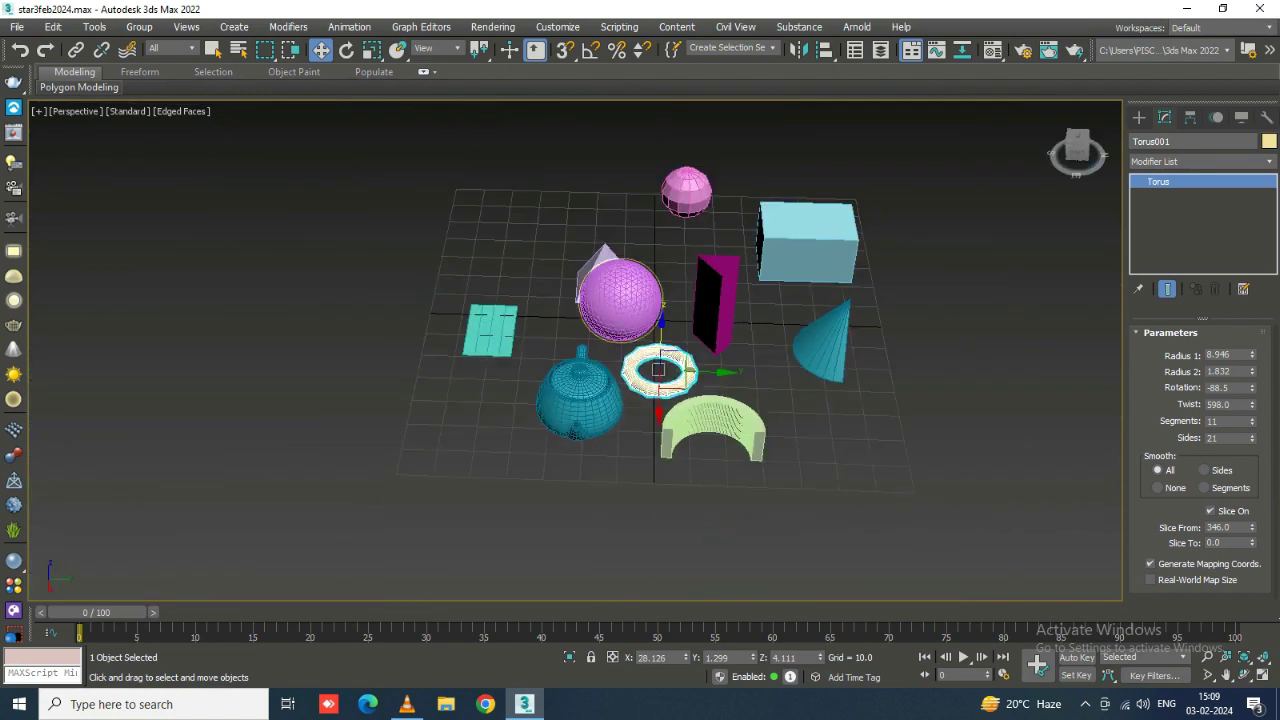
{"action": "scroll", "coordinate": [855, 295], "scroll_direction": "up", "scroll_amount": 3}
{"action": "scroll", "coordinate": [855, 295], "scroll_direction": "up", "scroll_amount": 2}
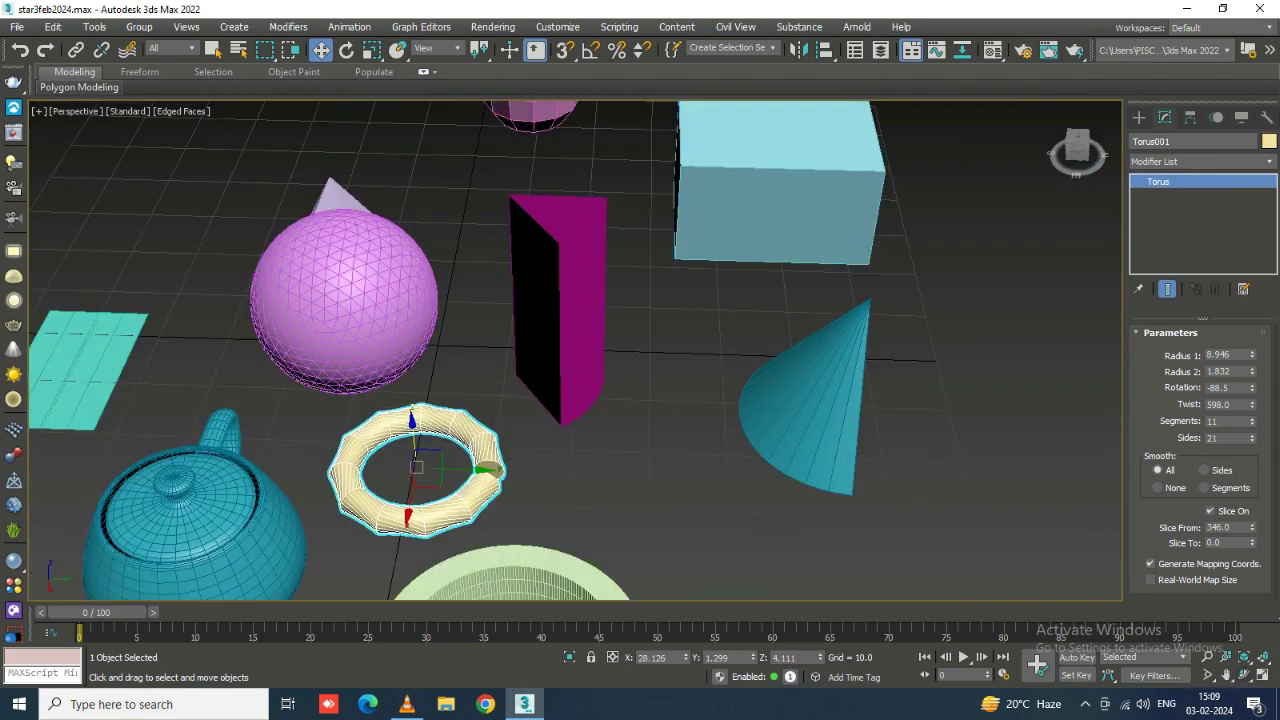
{"action": "key", "text": "ctrl+r"}
{"action": "mouse_move", "coordinate": [640, 300]}
{"action": "left_mouse_down"}
{"action": "mouse_move", "coordinate": [560, 360]}
{"action": "mouse_move", "coordinate": [600, 330]}
{"action": "mouse_move", "coordinate": [620, 360]}
{"action": "left_mouse_up"}
{"action": "scroll", "coordinate": [515, 410], "scroll_direction": "up", "scroll_amount": 3}
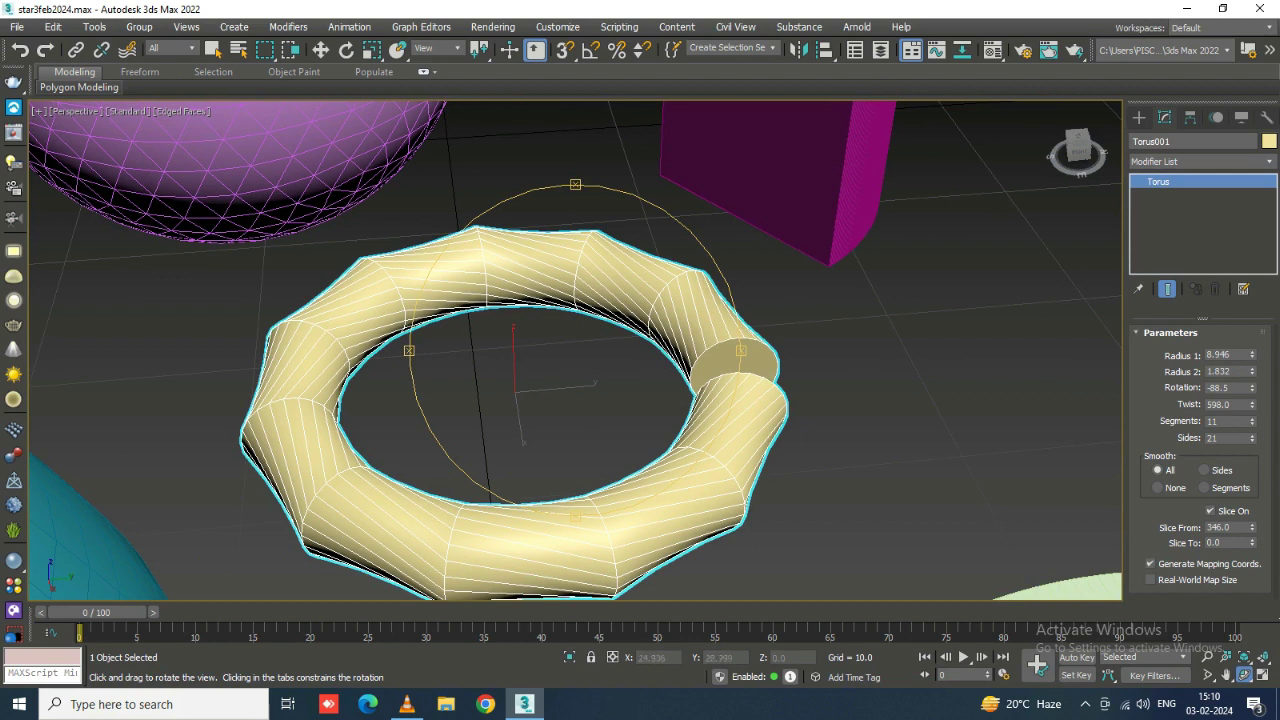
{"action": "mouse_move", "coordinate": [1251, 355]}
{"action": "left_mouse_down"}
{"action": "mouse_move", "coordinate": [1251, 370]}
{"action": "mouse_move", "coordinate": [1251, 350]}
{"action": "left_mouse_up"}
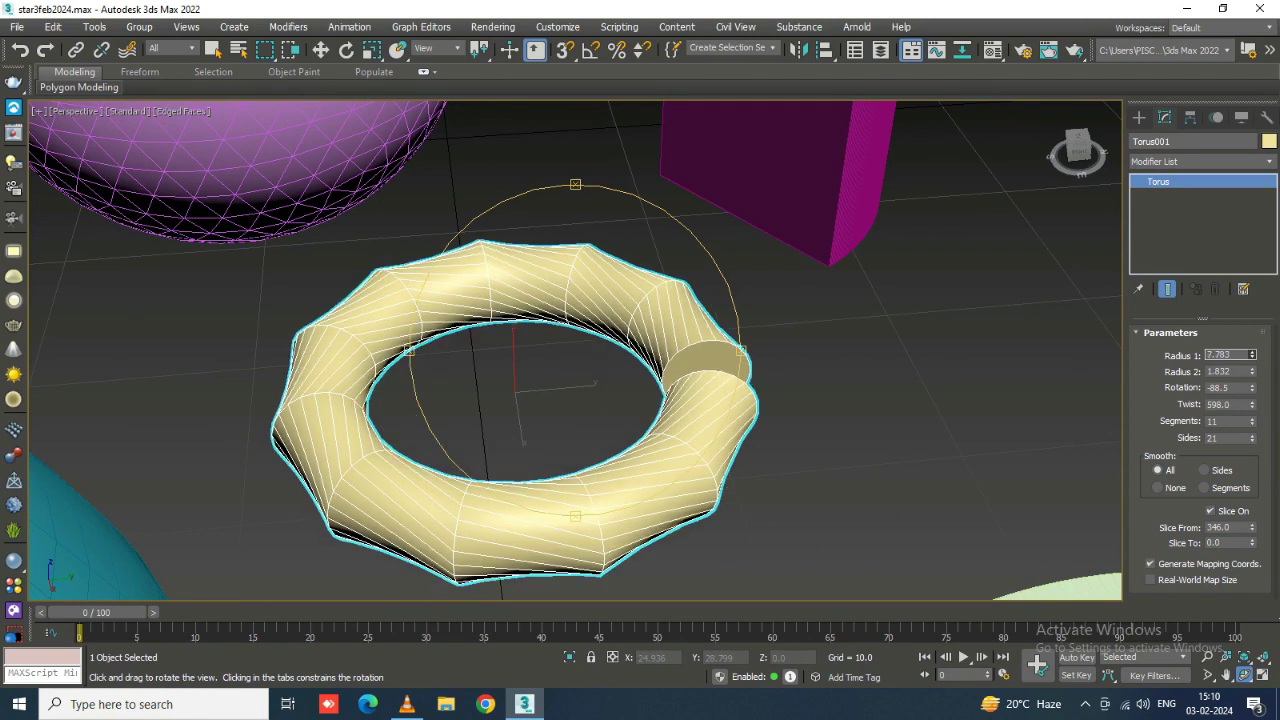
{"action": "mouse_move", "coordinate": [1251, 437]}
{"action": "left_mouse_down"}
{"action": "mouse_move", "coordinate": [1251, 450]}
{"action": "mouse_move", "coordinate": [1251, 417]}
{"action": "left_mouse_up"}
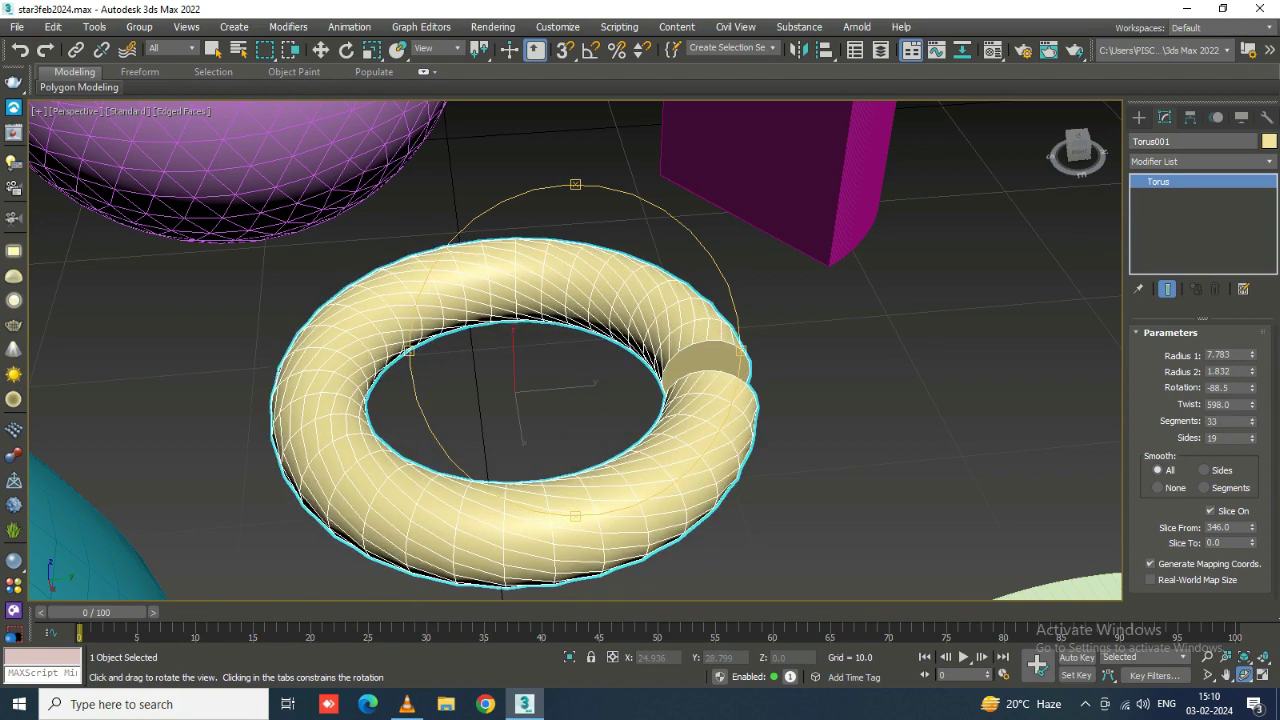
Zoom out and orbit to a higher view of all primitives, then return to Select and Move.
{"action": "scroll", "coordinate": [575, 350], "scroll_direction": "down", "scroll_amount": 8}
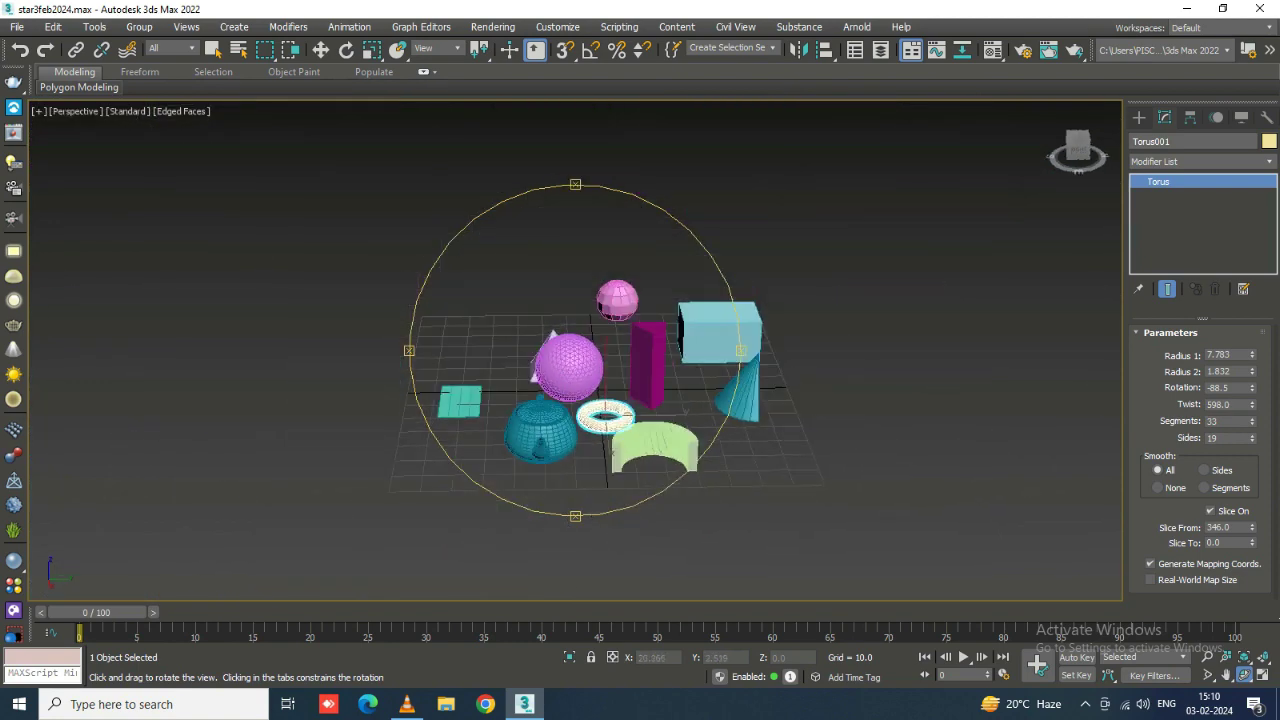
{"action": "scroll", "coordinate": [575, 350], "scroll_direction": "up", "scroll_amount": 3}
{"action": "scroll", "coordinate": [575, 350], "scroll_direction": "up", "scroll_amount": 2}
{"action": "mouse_move", "coordinate": [575, 350]}
{"action": "middle_mouse_down", "text": "alt"}
{"action": "mouse_move", "coordinate": [590, 352]}
{"action": "mouse_move", "coordinate": [575, 380]}
{"action": "mouse_move", "coordinate": [640, 390]}
{"action": "mouse_move", "coordinate": [610, 370]}
{"action": "middle_mouse_up", "text": "alt"}
{"action": "scroll", "coordinate": [575, 350], "scroll_direction": "down", "scroll_amount": 4}
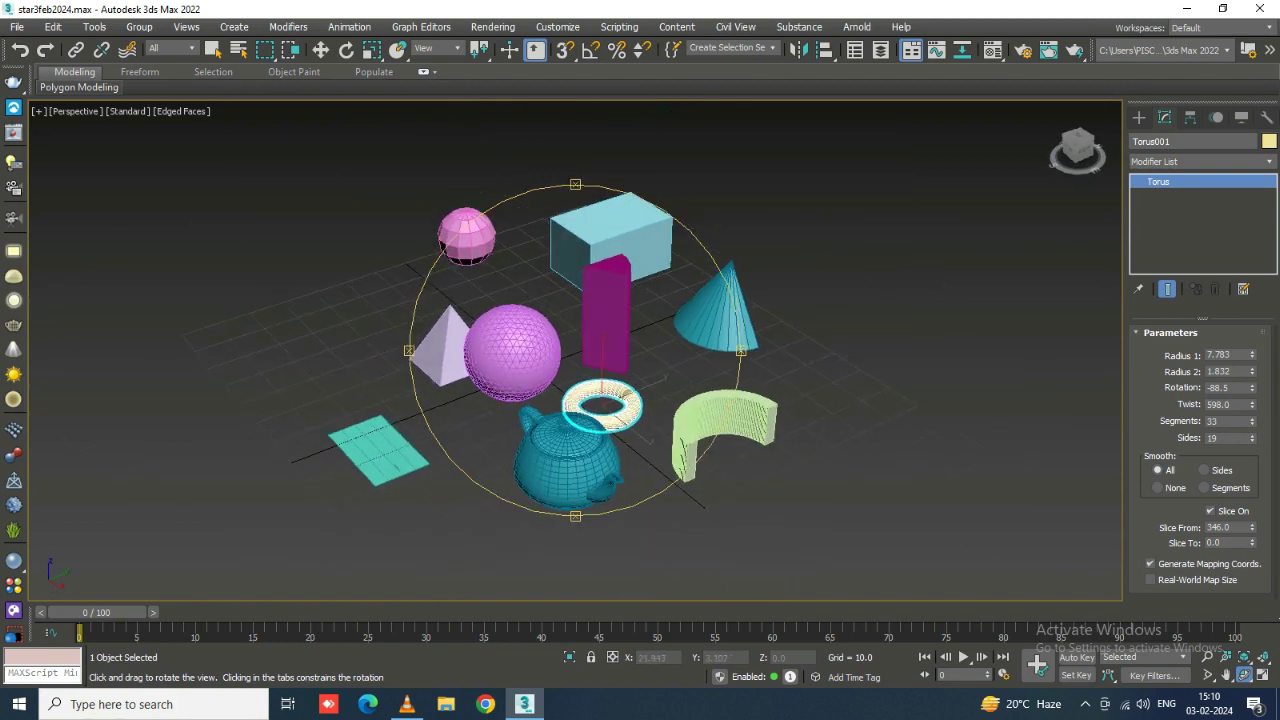
{"action": "key", "text": "w"}
{"action": "key", "text": "shift+z"}
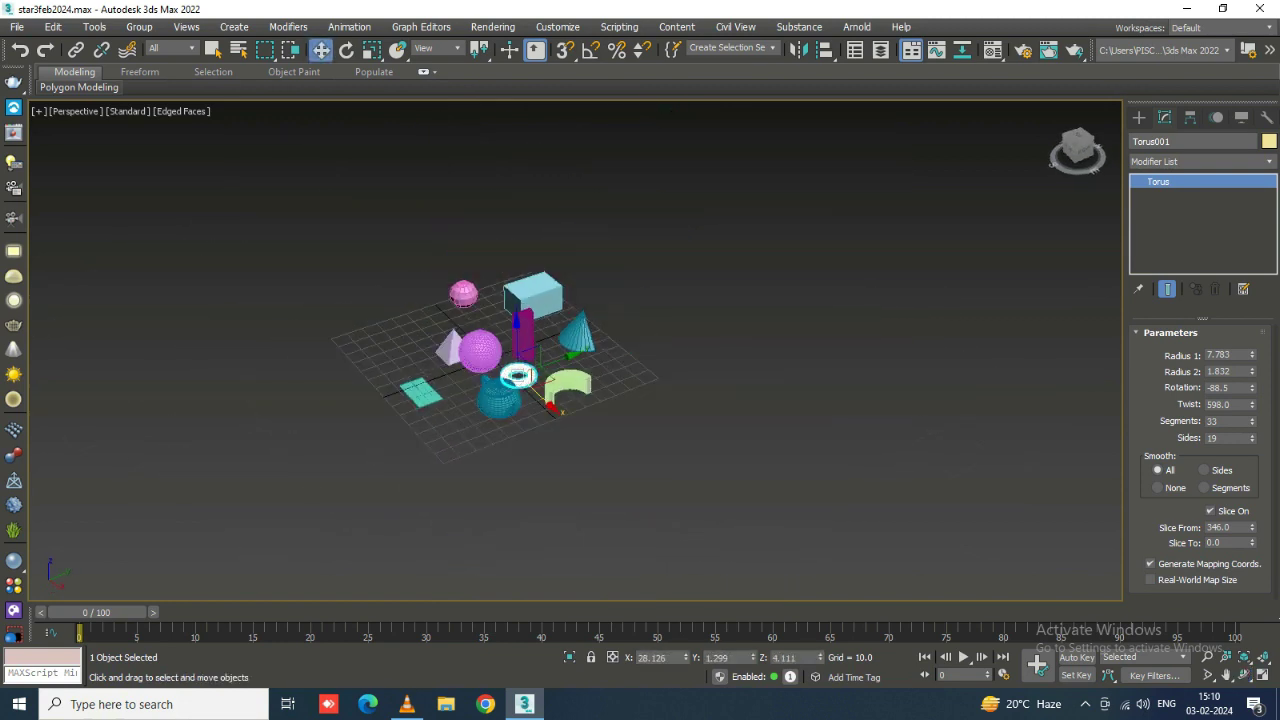